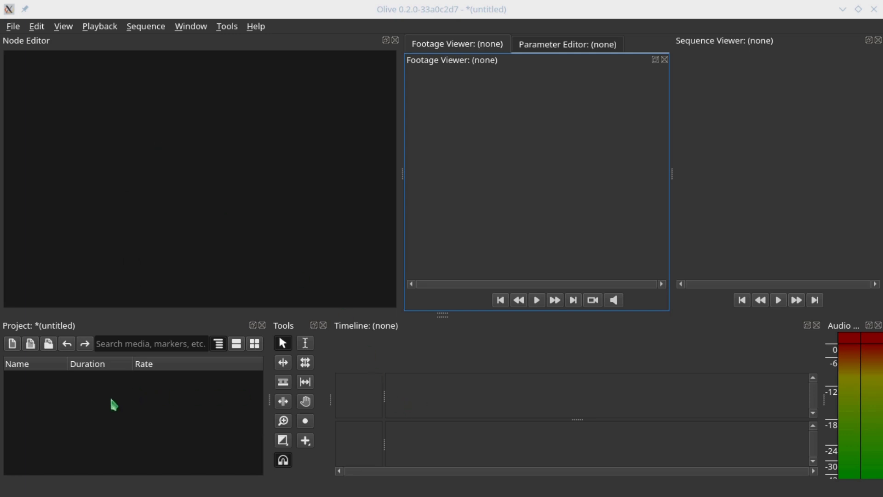
Step: Add a new sequence, Sequence 1 at 29.97 FPS, to the empty project
right_click(78, 385)
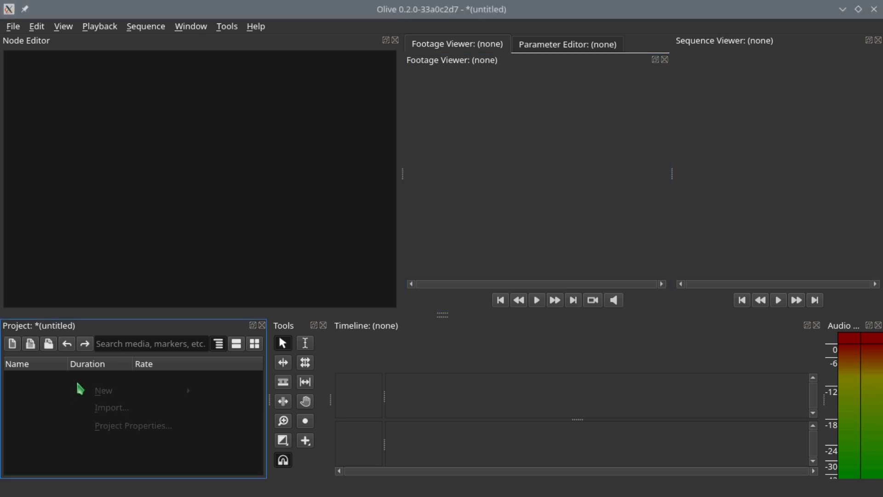
mouse_move(184, 391)
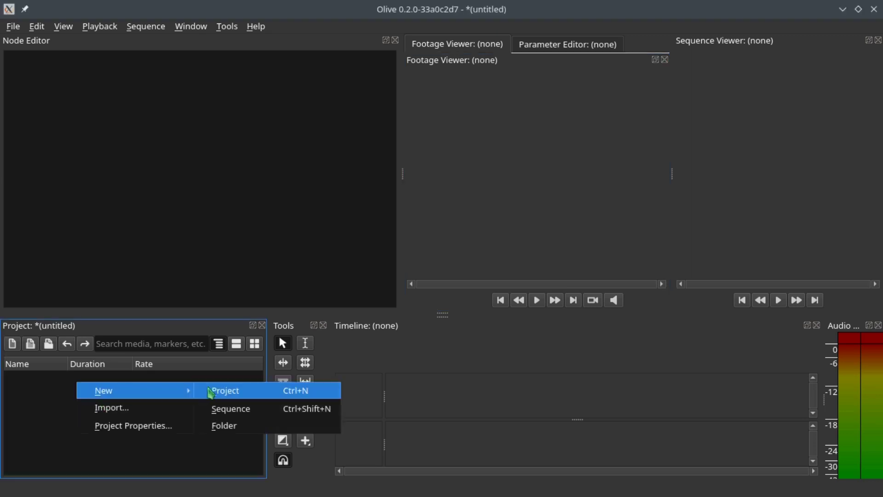
click(213, 408)
click(386, 397)
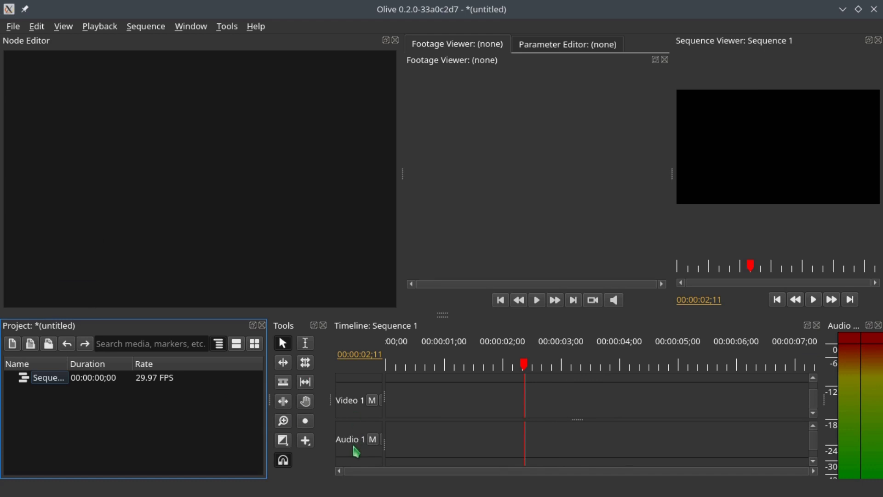
Step: Use Filter > Show All in the Node Editor to reveal every node in the sequence
click(113, 136)
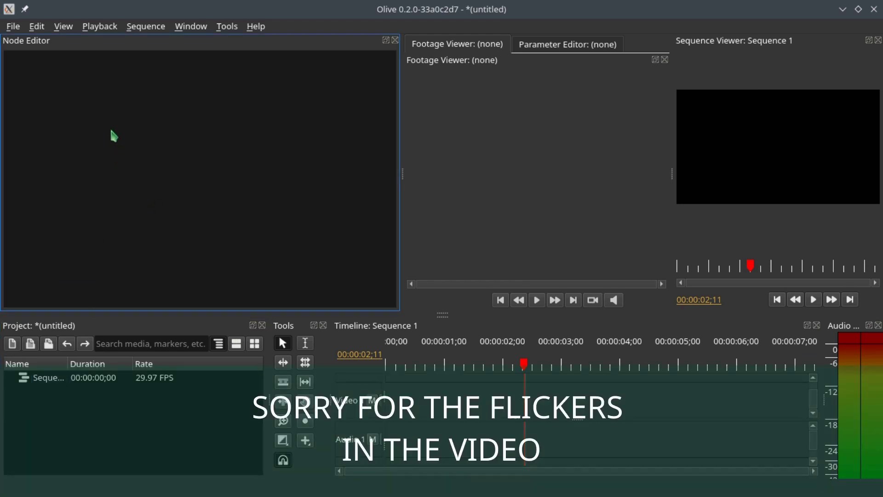
right_click(116, 102)
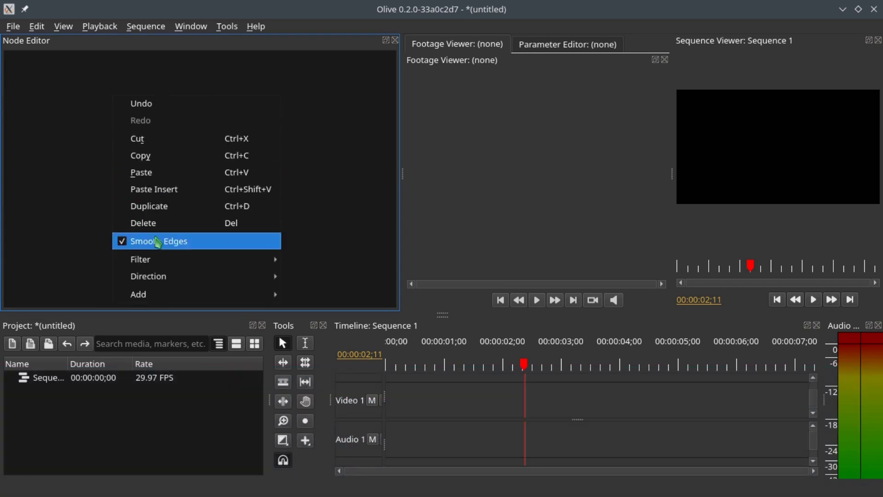
mouse_move(168, 258)
click(296, 259)
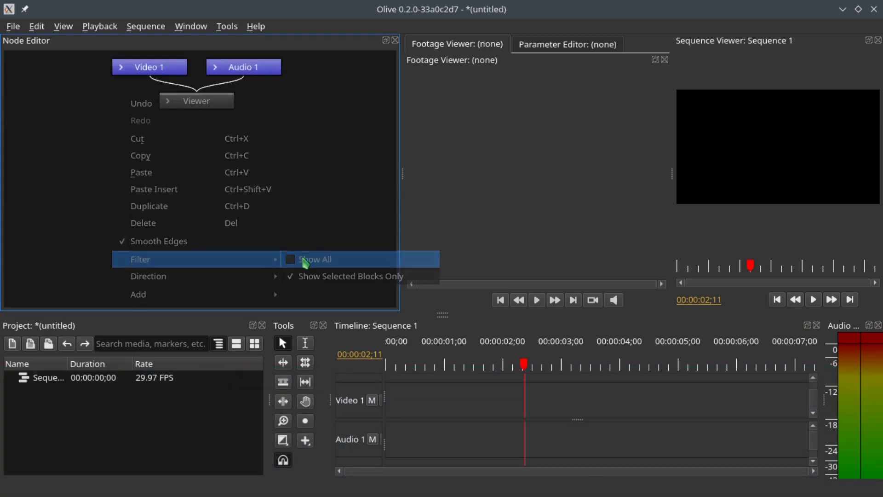
Step: Move Video 1, Audio 1 and Viewer down, with Viewer placed lower still
drag(93, 73, 296, 128)
drag(193, 108, 183, 213)
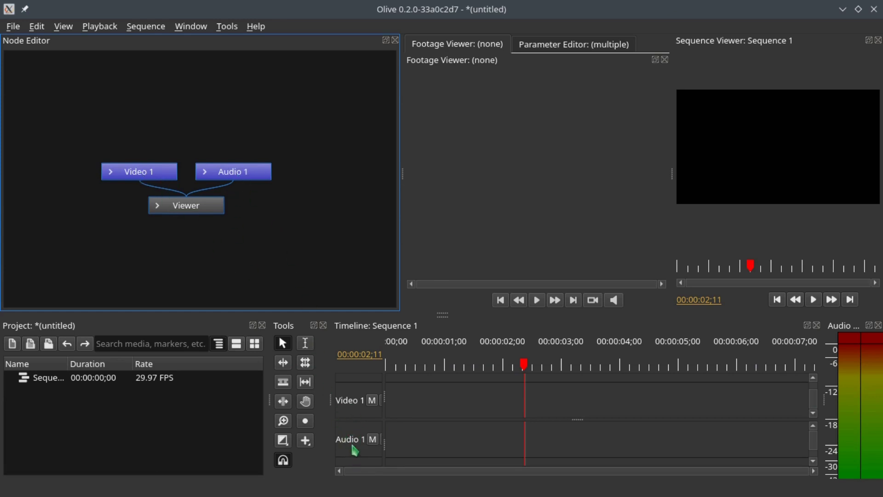
drag(188, 208, 190, 270)
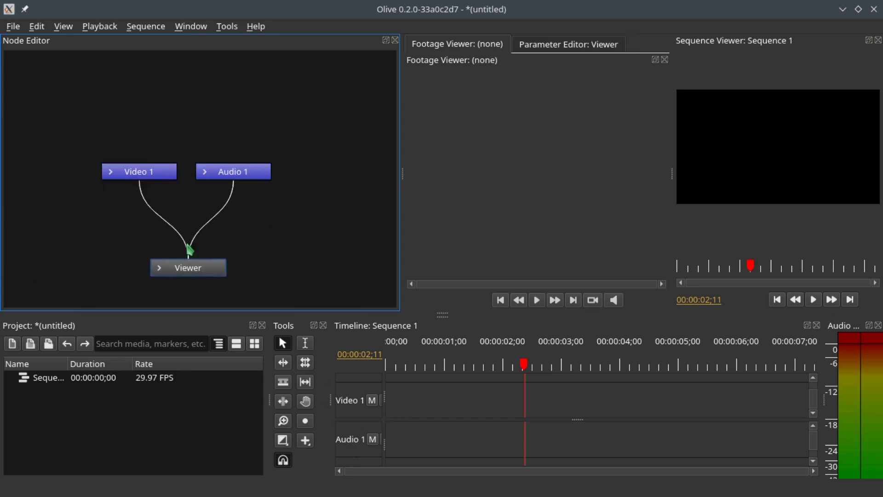
Step: Add a Text generator node at the upper left of the graph
right_click(122, 73)
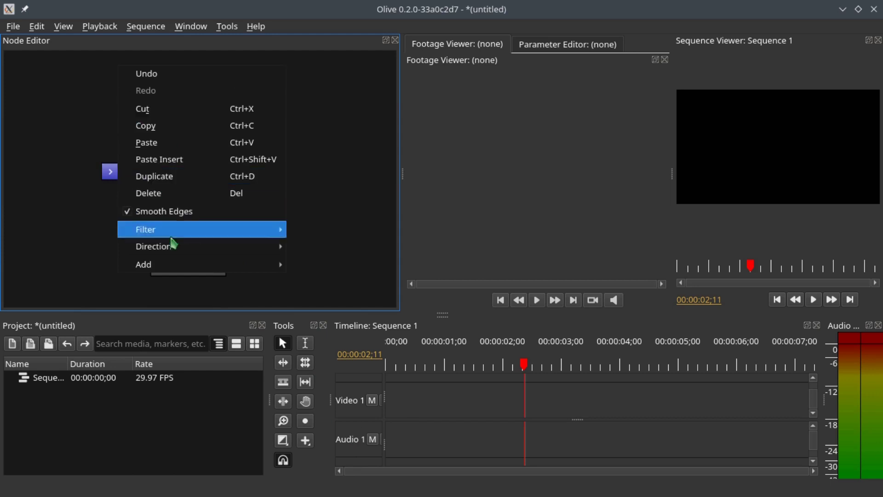
mouse_move(177, 264)
mouse_move(324, 297)
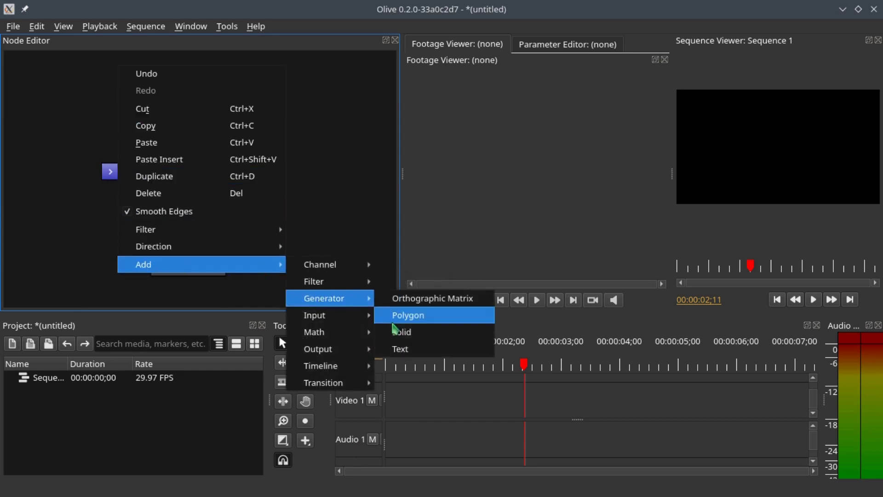
click(405, 347)
click(136, 94)
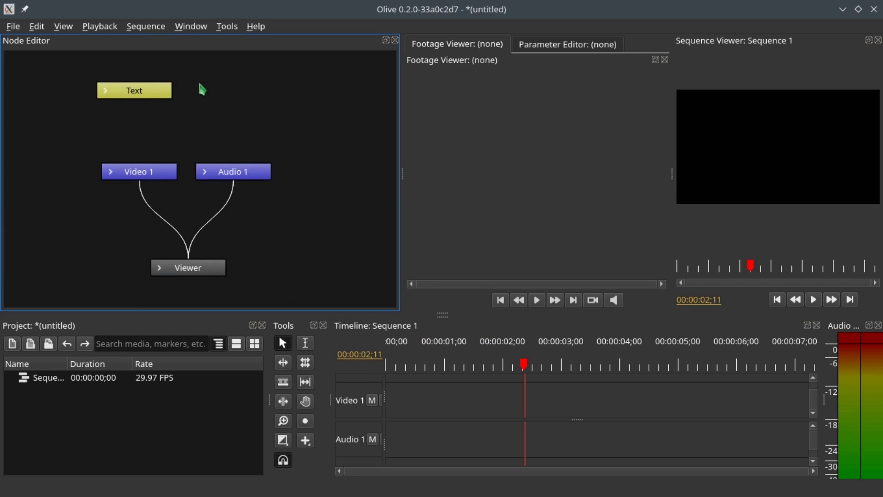
Step: Add a Solid generator node beside the Text node
right_click(202, 88)
mouse_move(252, 284)
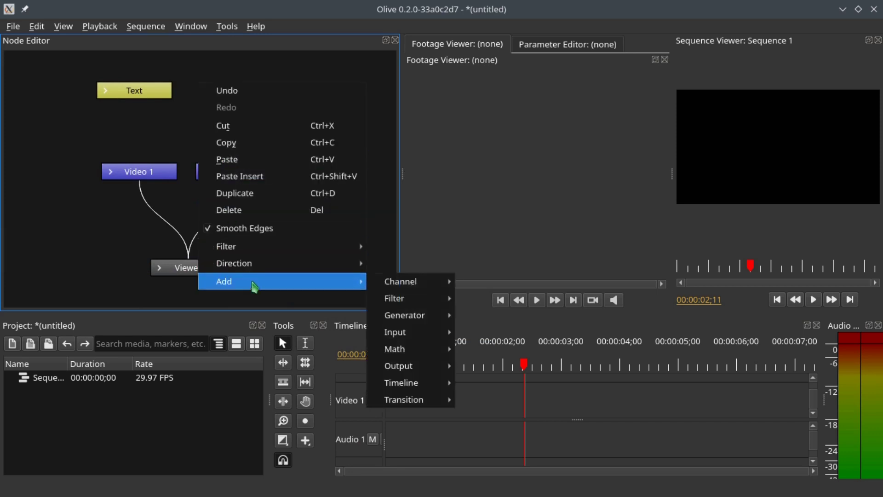
mouse_move(405, 315)
click(484, 347)
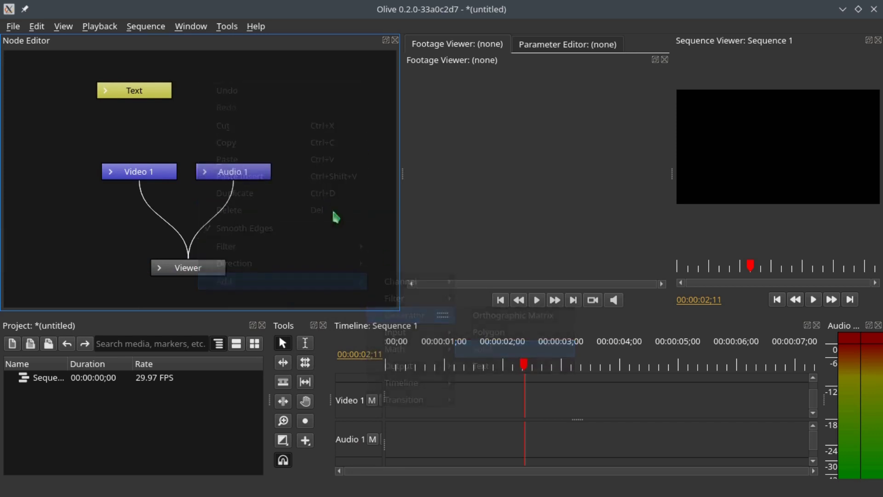
click(232, 97)
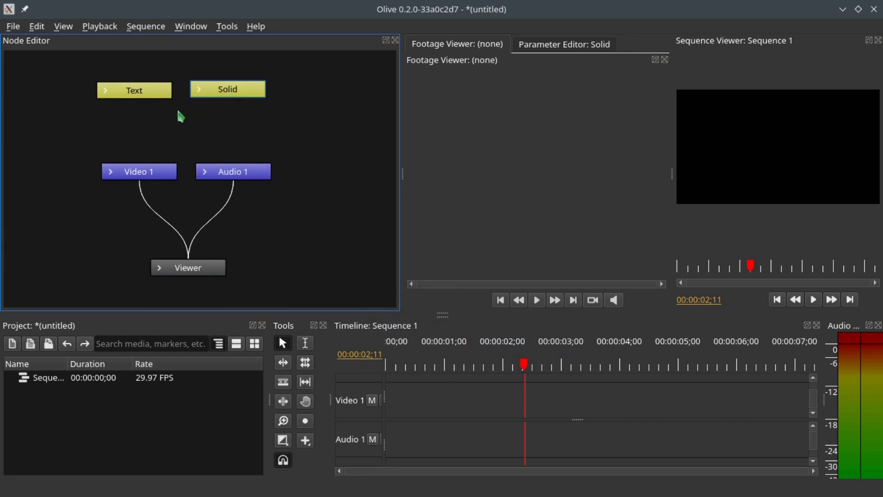
Step: Make the Text node read 'NODE EDITOR' in URW Bookman at font size 100
click(149, 100)
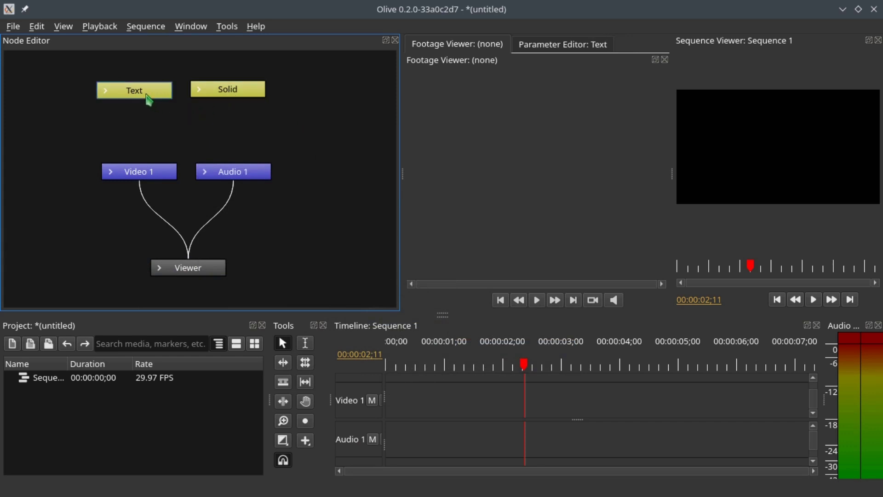
text(NODE EDITOR)
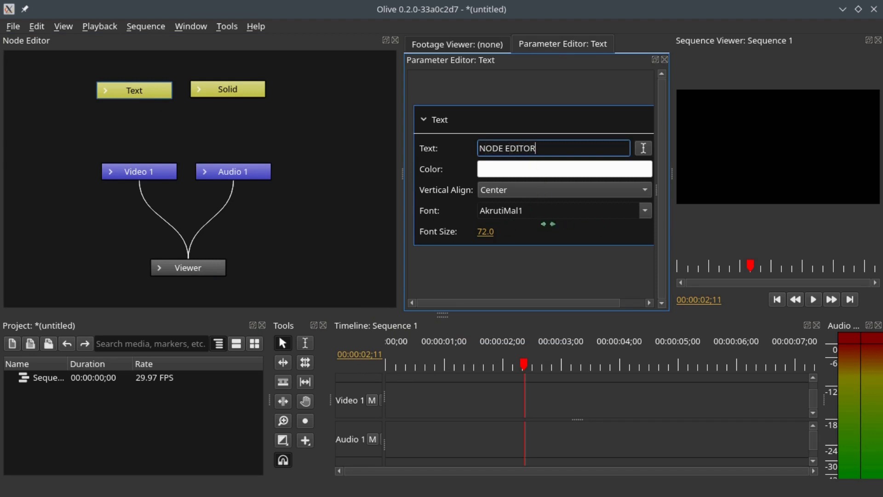
click(645, 212)
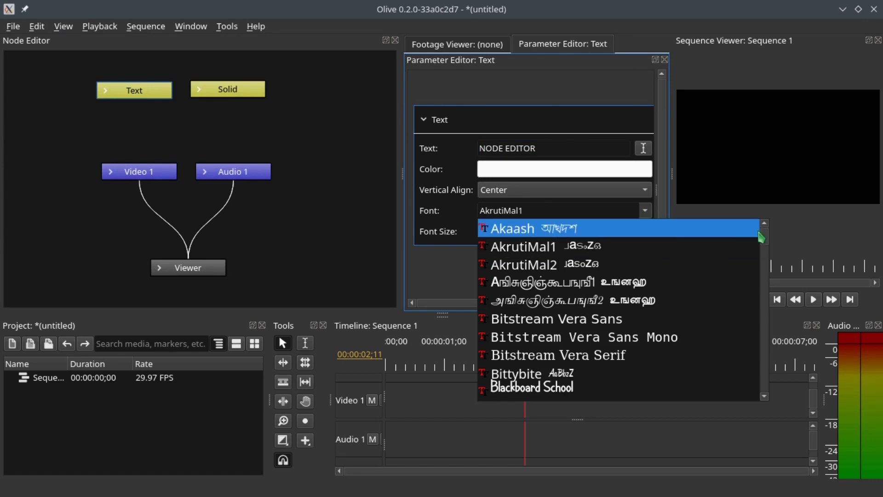
drag(766, 240, 758, 381)
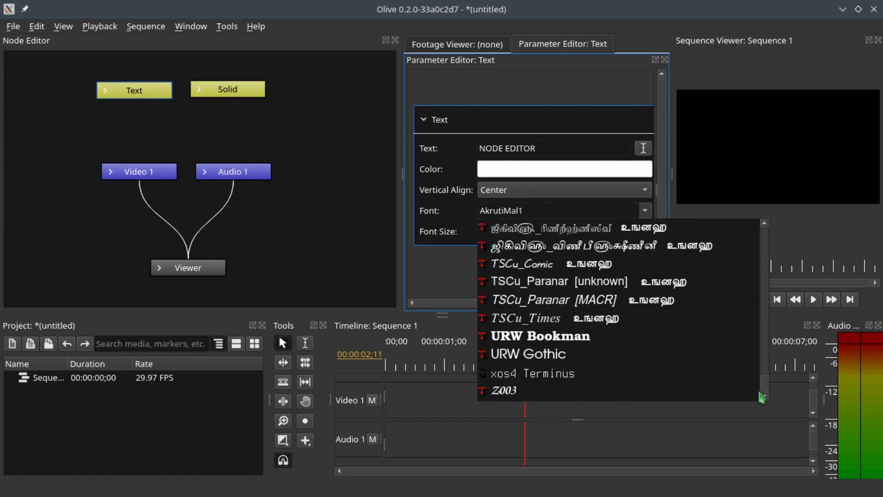
click(548, 336)
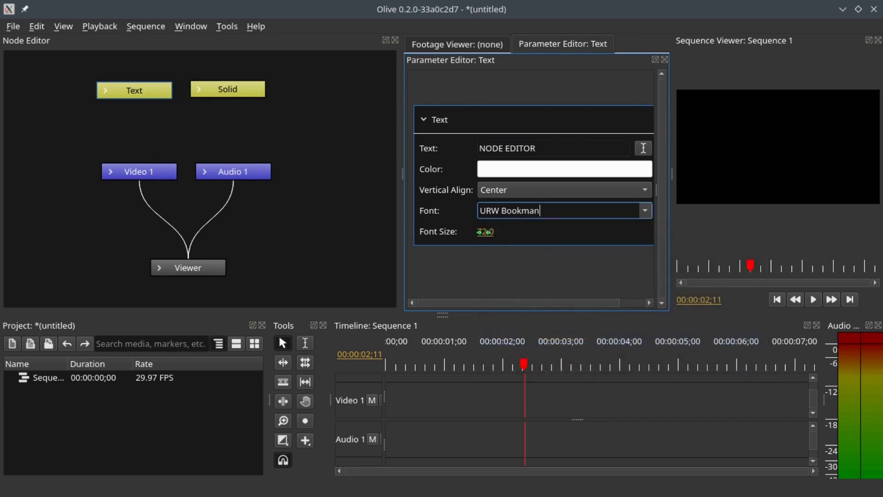
click(484, 233)
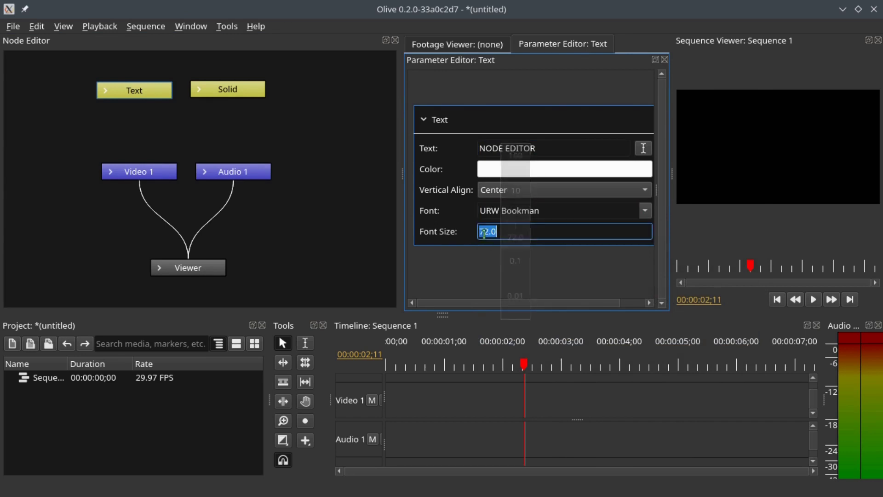
text(100)
click(151, 98)
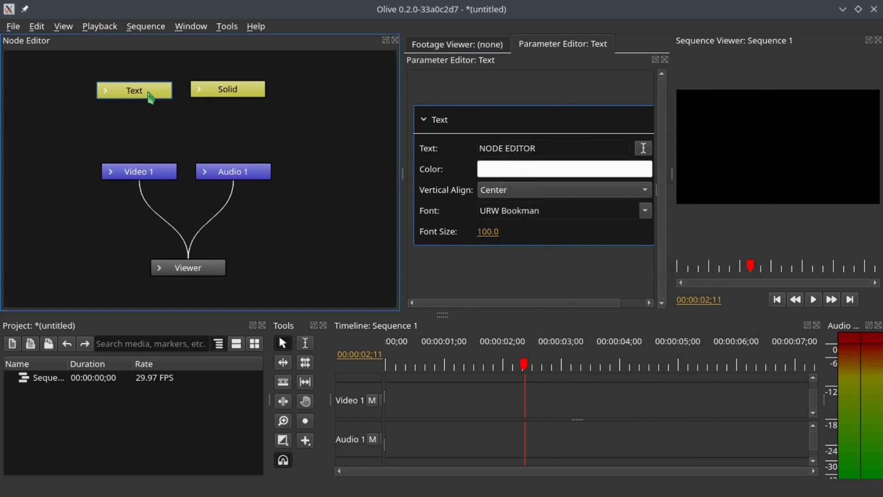
Step: Set the Solid node's colour to dark green (R 0.07691, G 0.55556, B 0.38985)
click(238, 95)
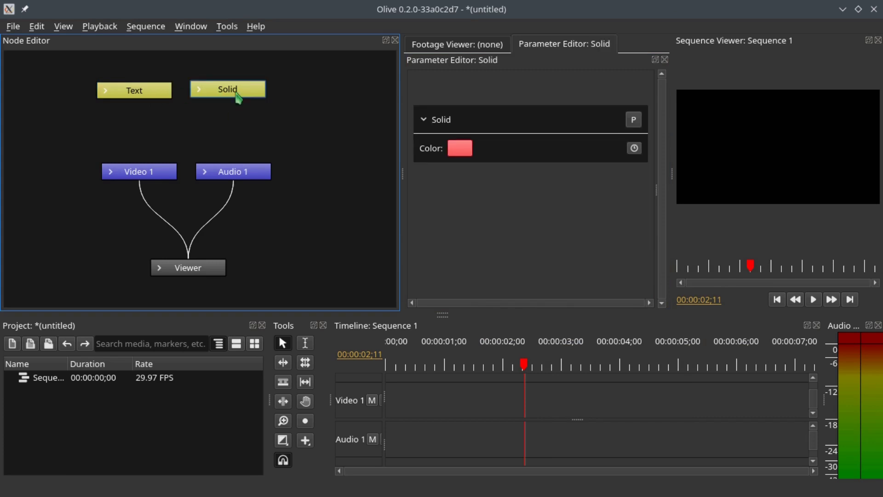
click(460, 156)
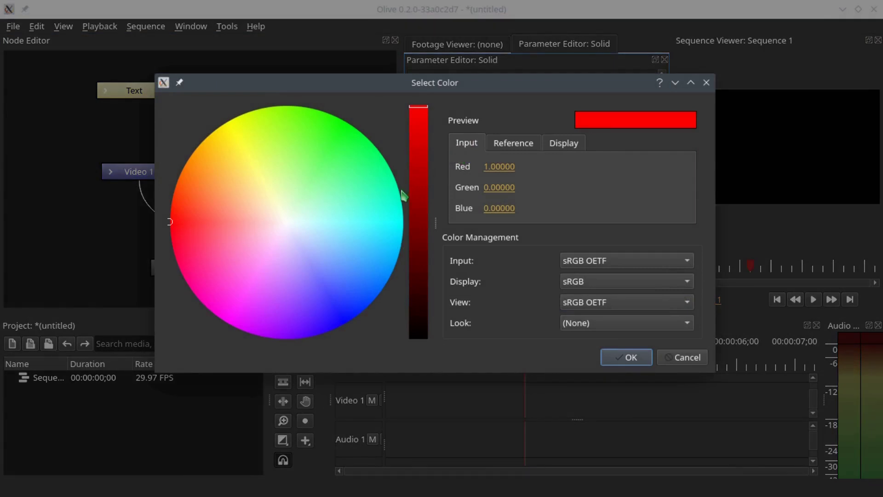
click(381, 187)
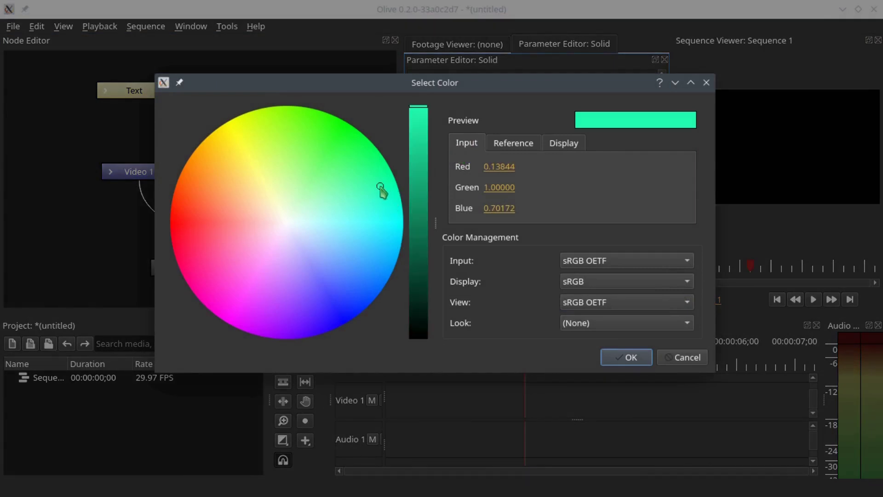
click(419, 109)
mouse_move(422, 113)
mouse_down()
mouse_move(433, 216)
mouse_move(432, 203)
mouse_up()
click(627, 362)
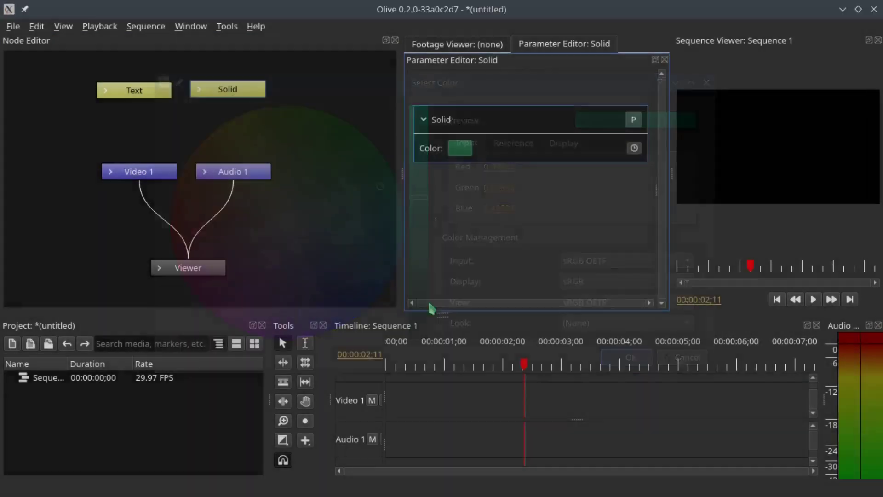
click(303, 158)
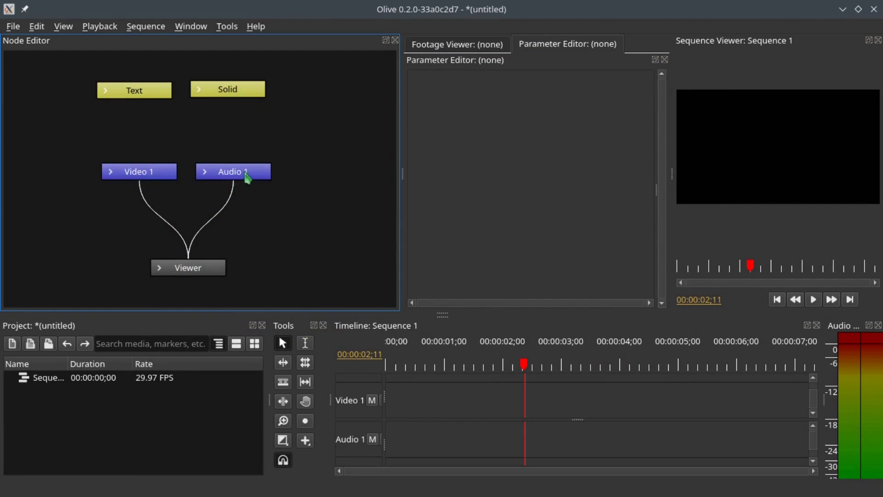
Step: Rearrange Viewer, Video 1 and Audio 1, then delete the Video 1→Texture and Audio 1→Samples wires
drag(163, 272, 186, 203)
click(161, 241)
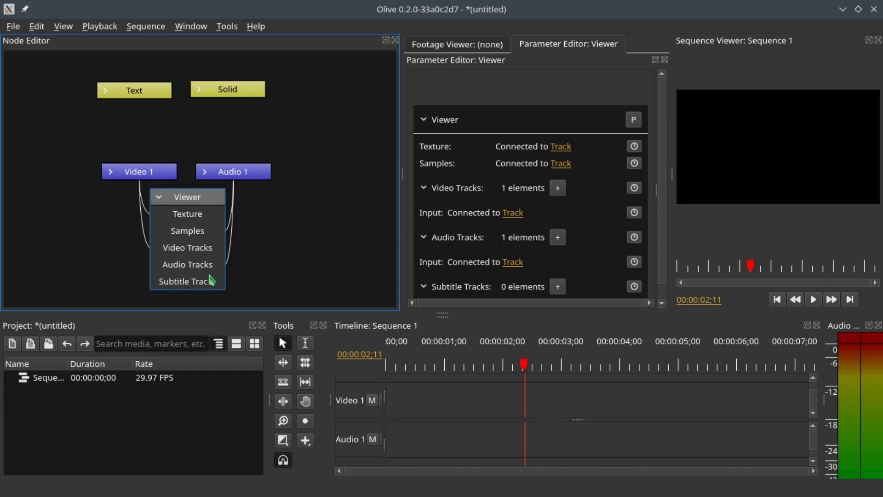
drag(143, 178, 88, 197)
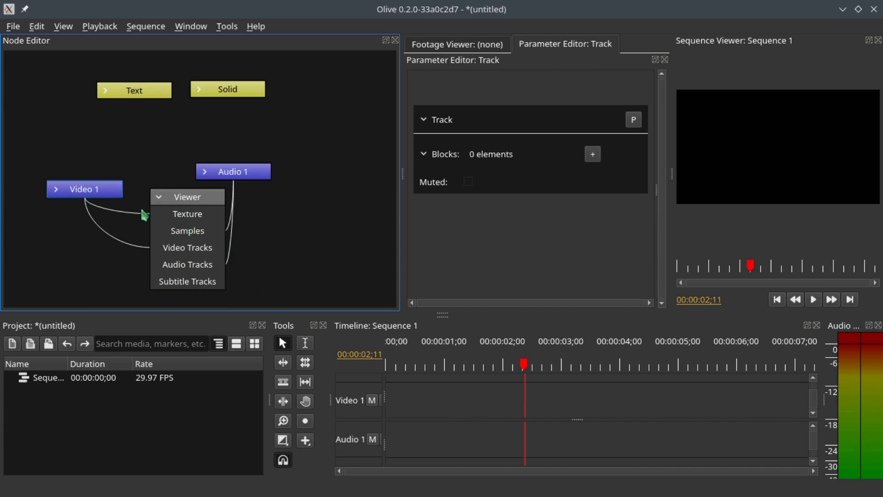
drag(255, 176, 343, 182)
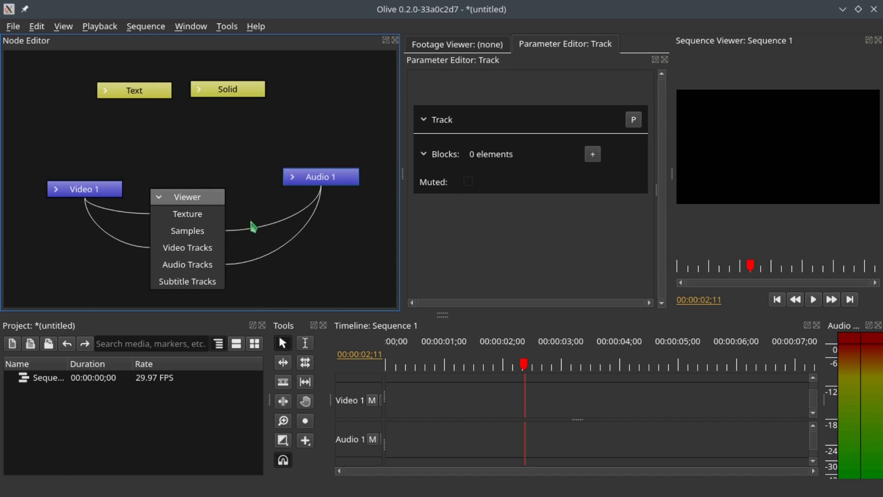
click(137, 219)
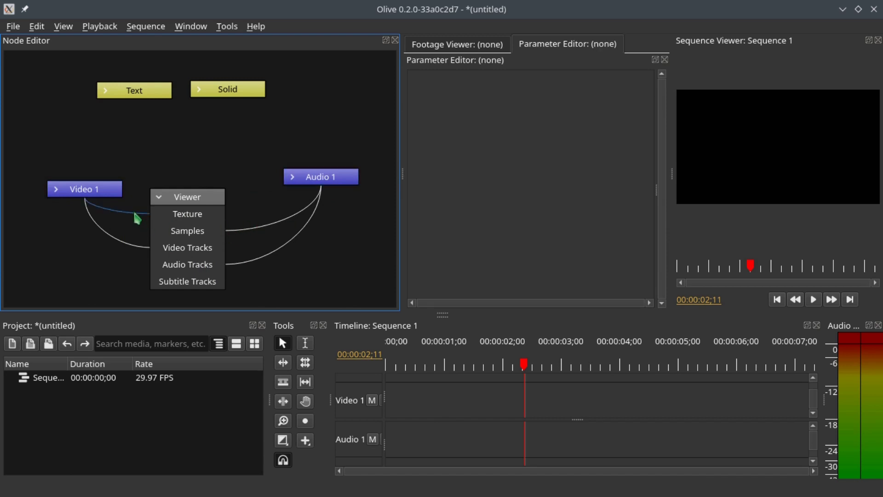
key(Delete)
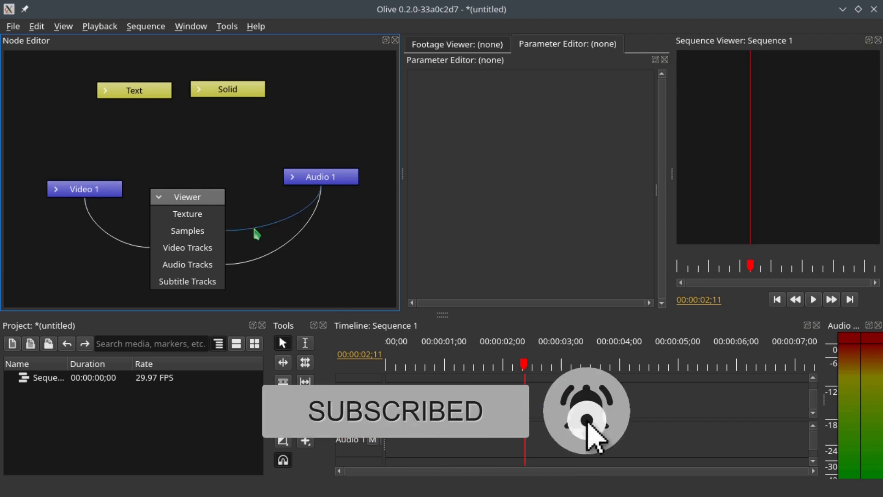
key(Delete)
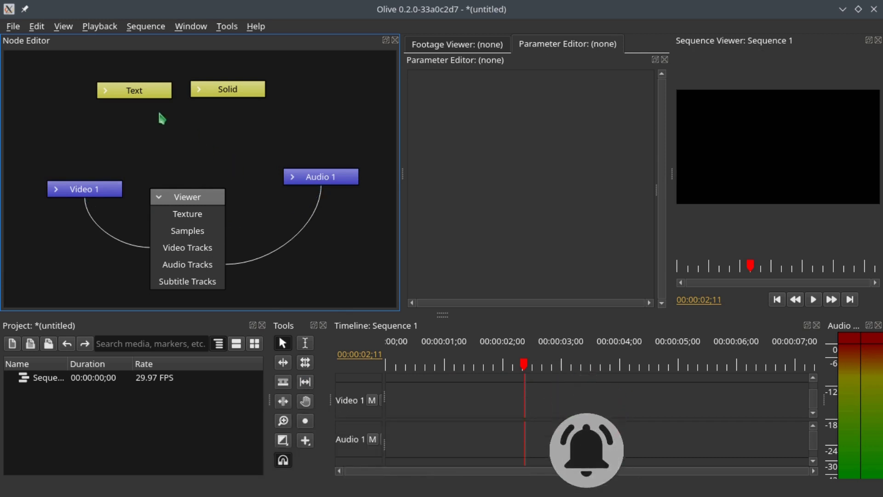
Step: Select the Text and Solid nodes together and move them higher
drag(86, 85, 296, 104)
mouse_move(134, 86)
mouse_down()
mouse_move(144, 91)
mouse_move(147, 76)
mouse_up()
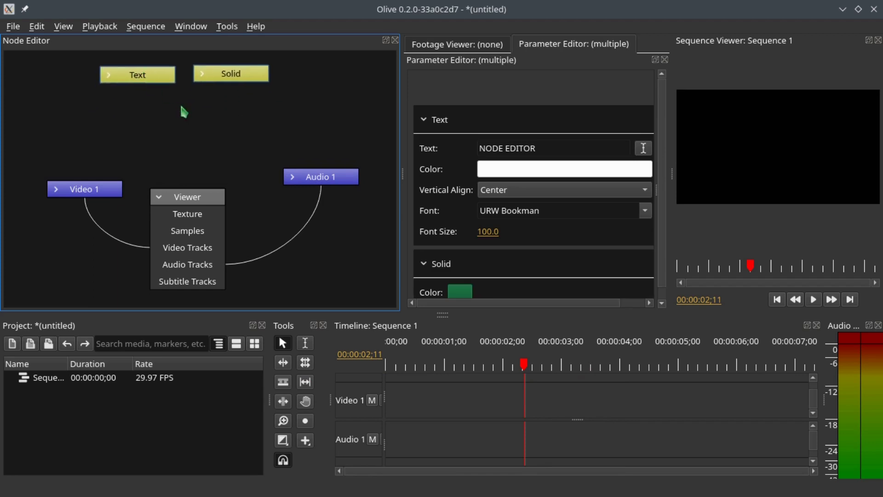
click(183, 111)
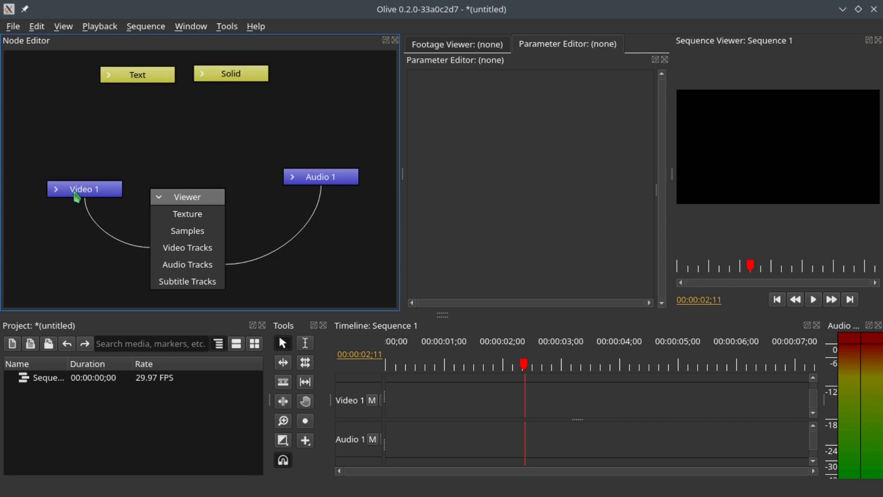
Step: Add a Math node to the canvas below the generators
right_click(157, 101)
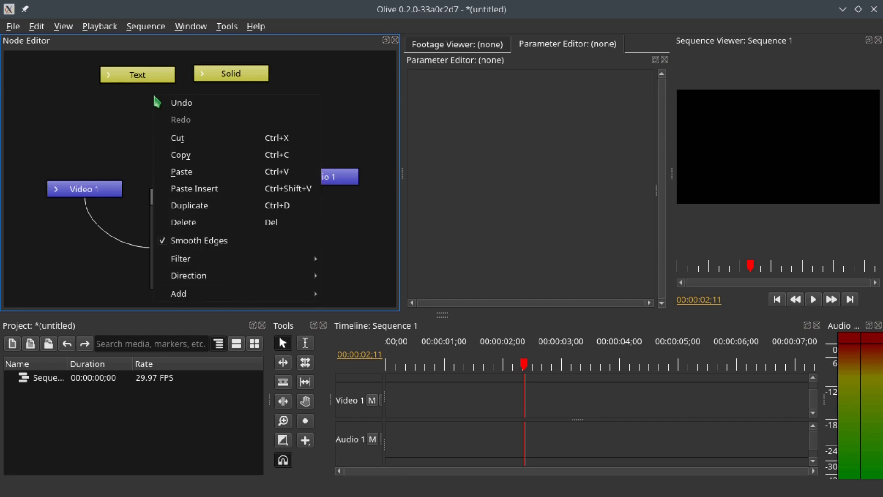
mouse_move(227, 294)
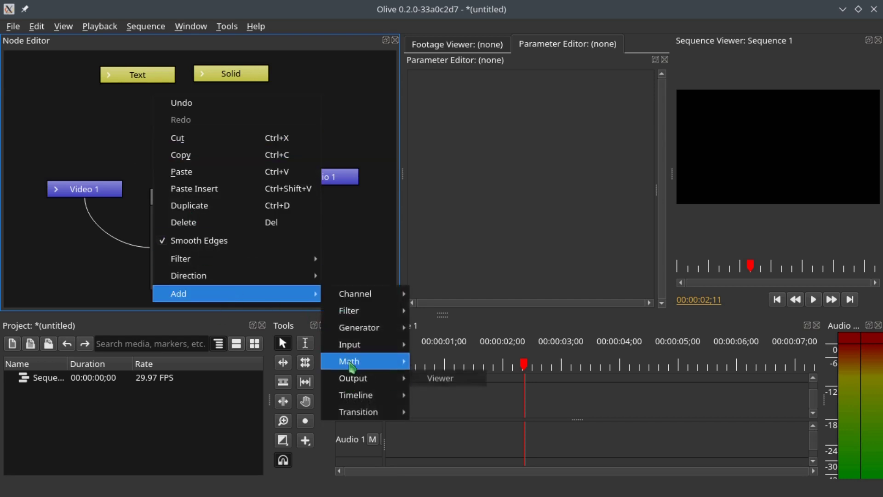
mouse_move(386, 362)
click(437, 361)
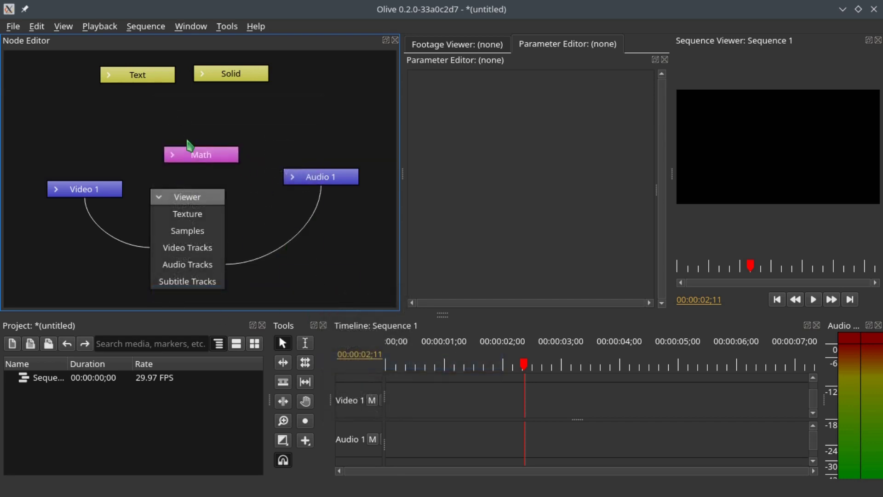
click(177, 116)
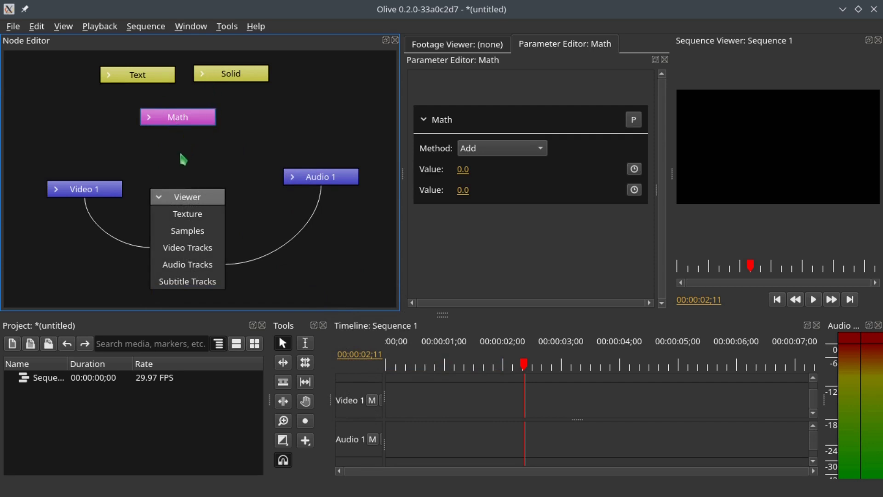
Step: Wire Text into Math's second Value and Solid into its first Value
click(149, 118)
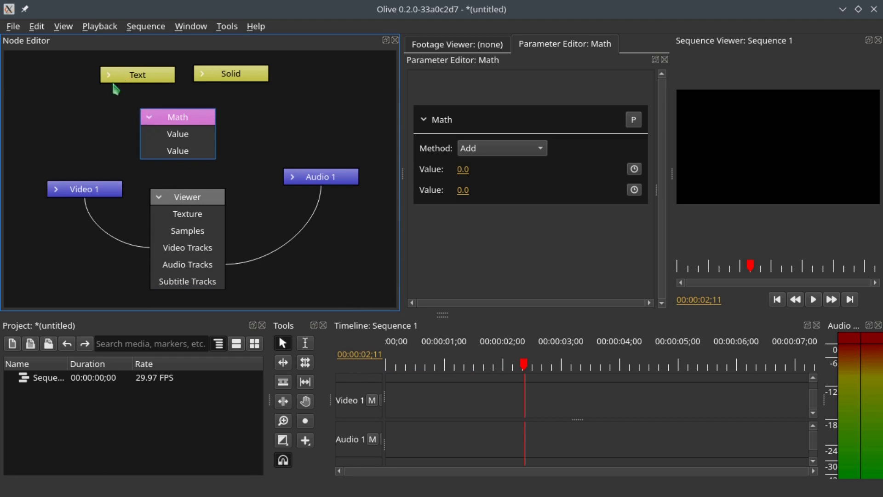
drag(118, 87, 179, 157)
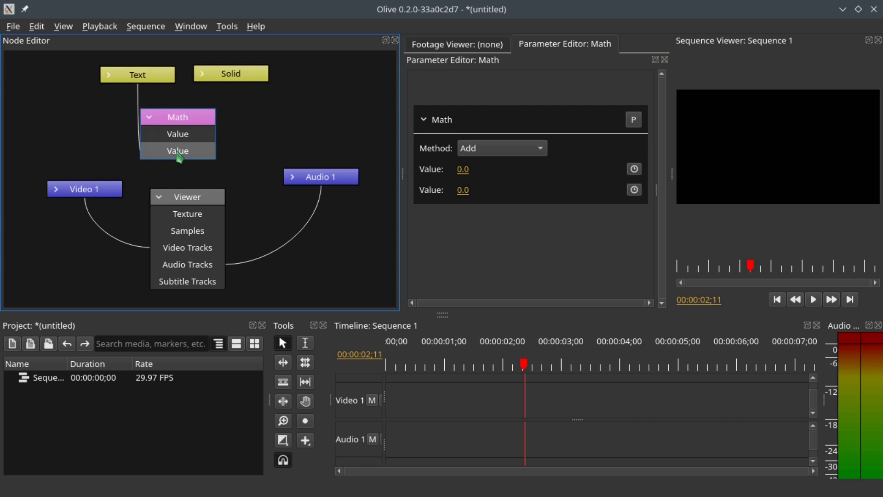
drag(180, 121, 185, 107)
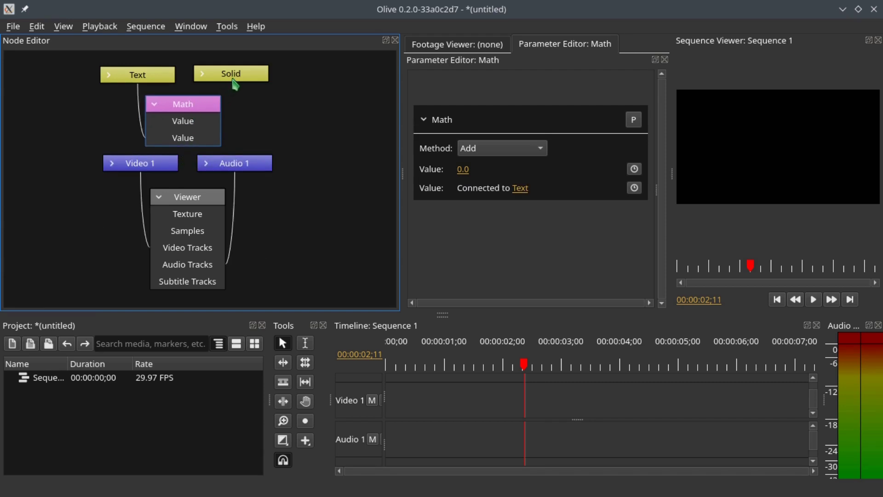
drag(235, 85, 202, 122)
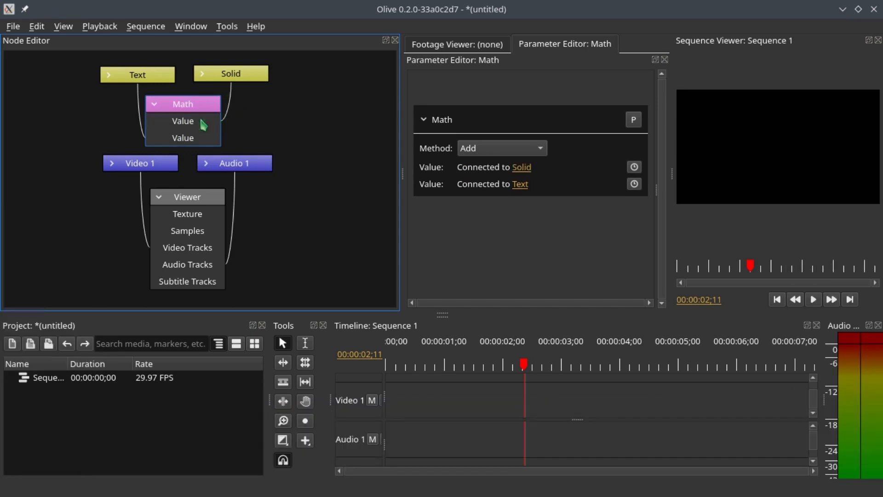
click(156, 107)
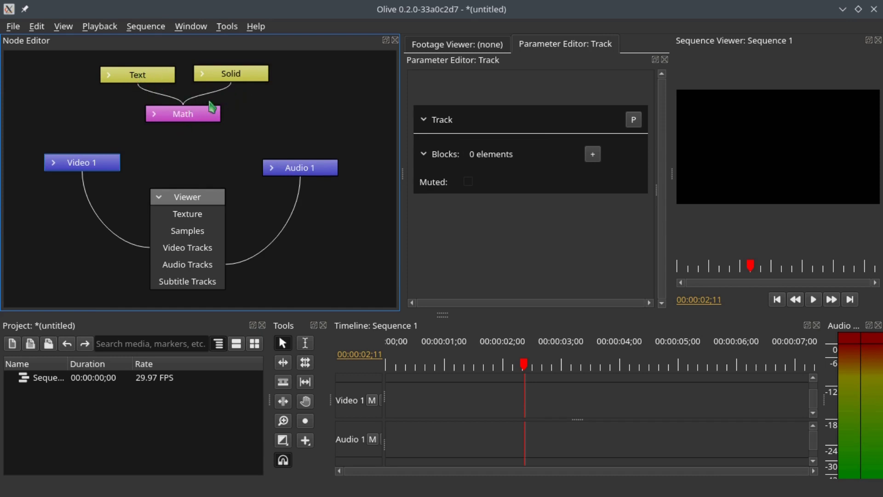
Step: Shift Video 1 left and add a Merge node below Math, showing its Base and Blend inputs
drag(89, 167, 72, 170)
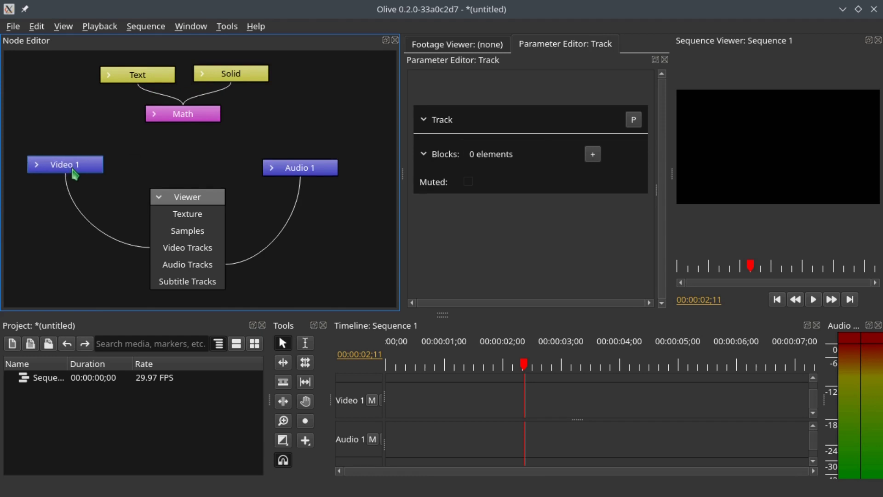
right_click(98, 98)
mouse_move(149, 291)
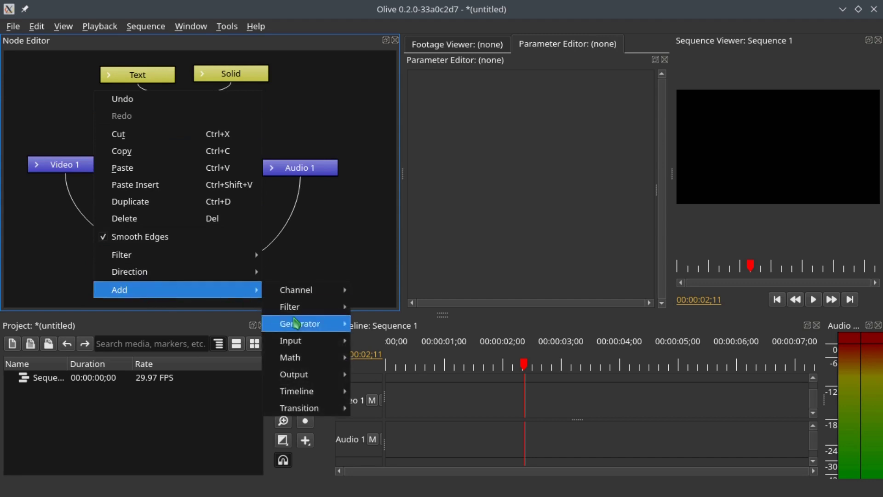
mouse_move(289, 357)
click(381, 373)
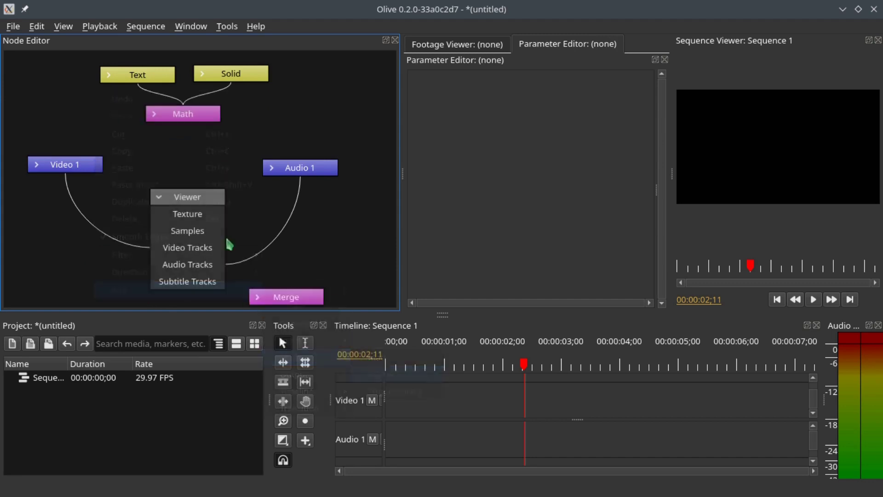
click(153, 156)
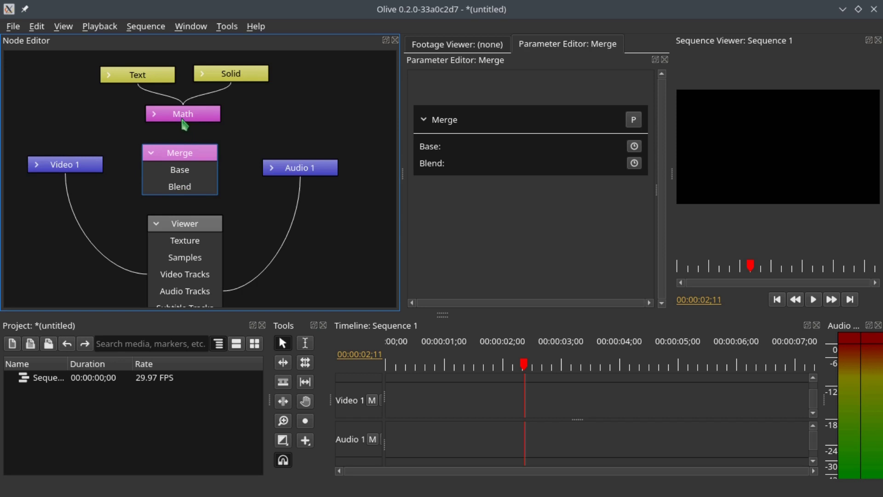
Step: Connect Math to Merge's Blend input and Video 1 to its Base input
drag(185, 124, 199, 190)
click(64, 180)
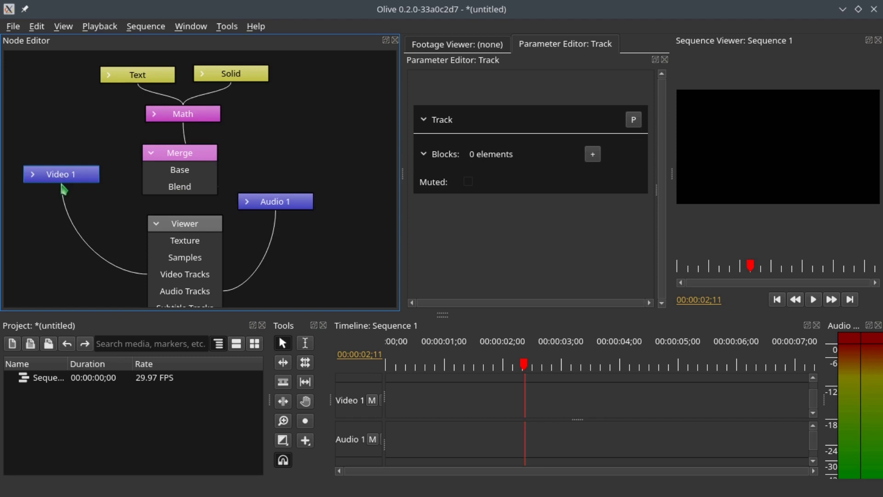
drag(64, 183, 162, 174)
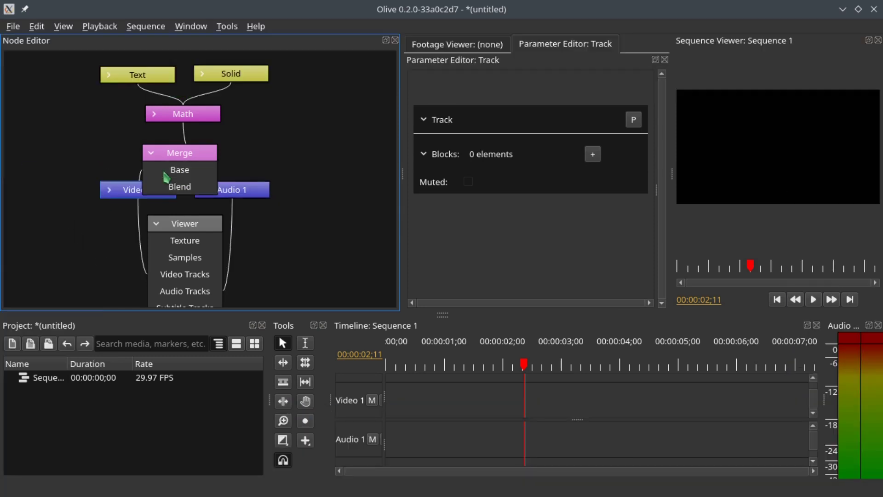
Step: Reposition Merge and Video 1, then wire Merge's output into the Viewer's Texture input
click(162, 157)
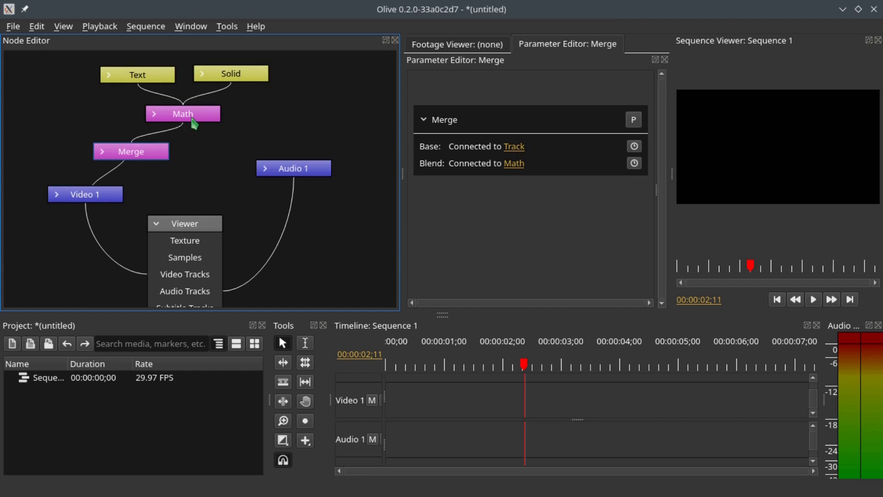
drag(125, 156, 83, 114)
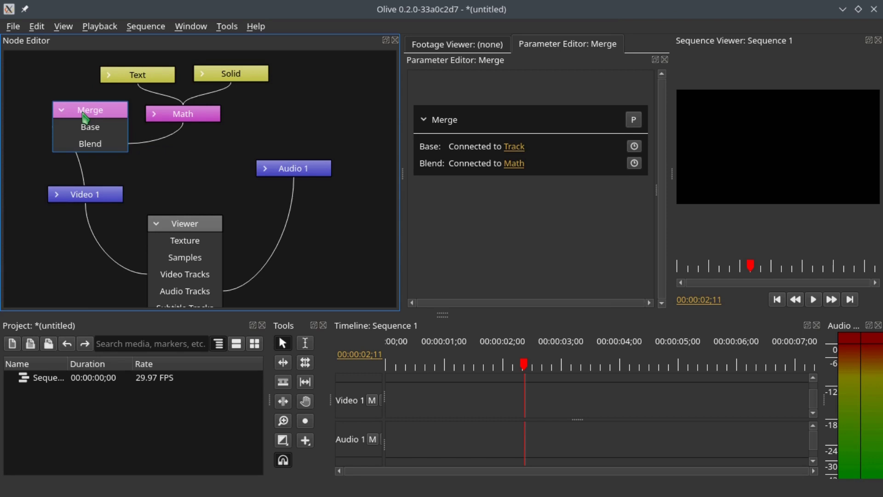
drag(76, 203, 29, 206)
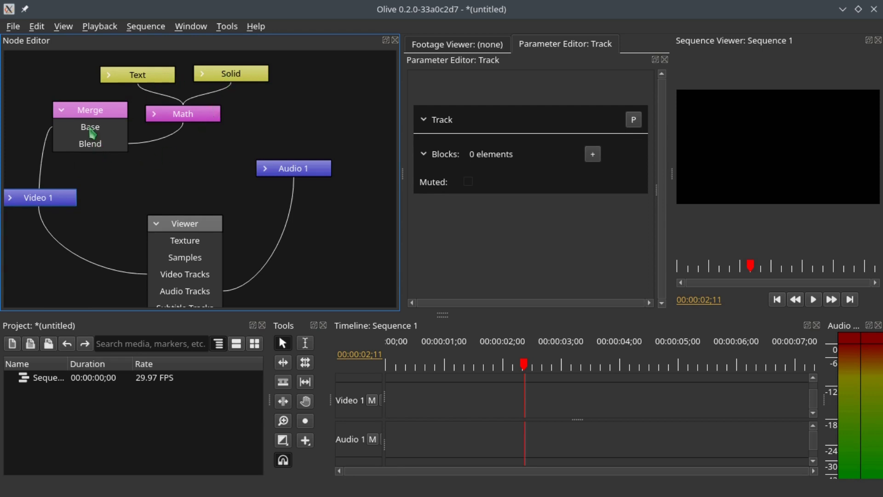
double_click(69, 118)
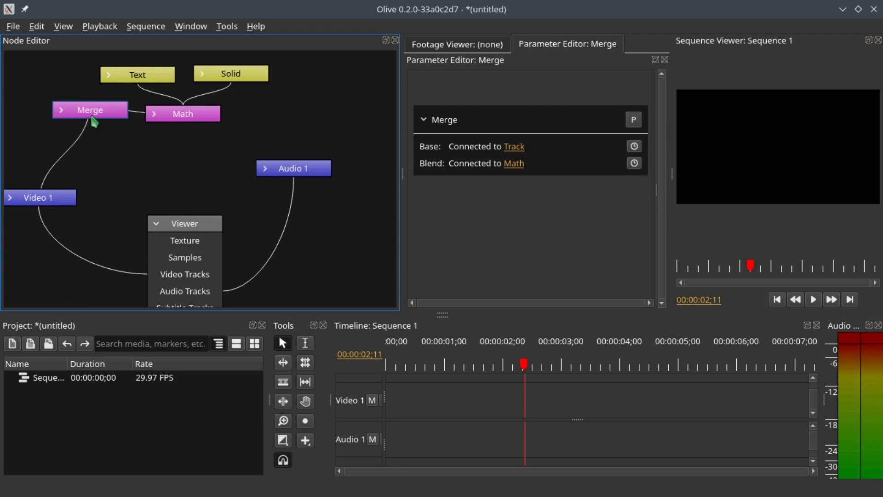
drag(95, 122, 172, 250)
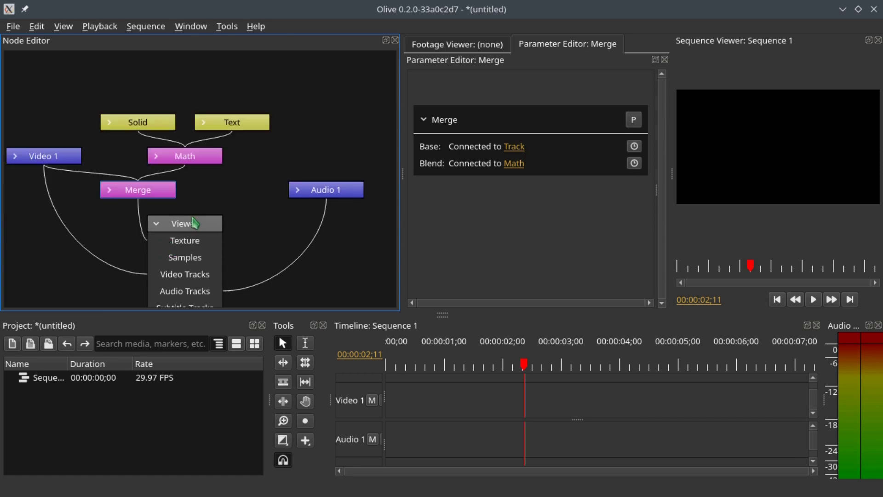
Step: Collapse and lower the Viewer node, then scrub to 00:00:01;18 to show NODE EDITOR over green
click(156, 223)
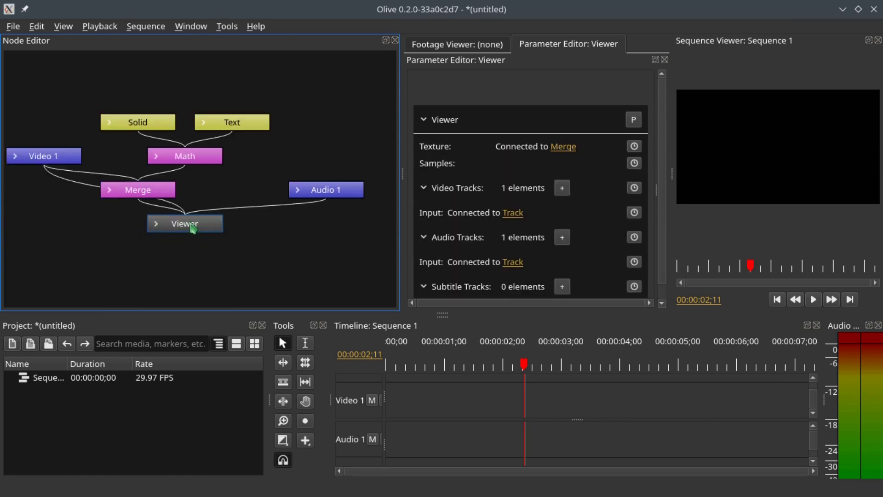
drag(191, 225, 190, 256)
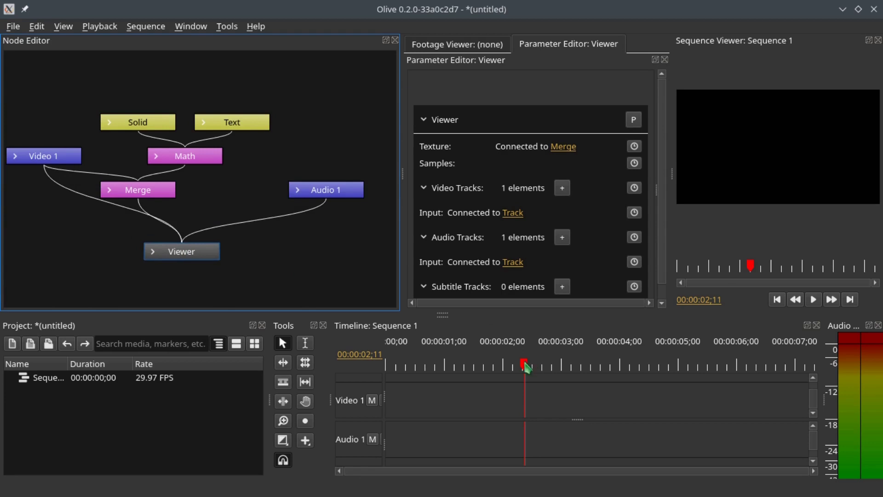
click(528, 368)
drag(527, 368, 480, 379)
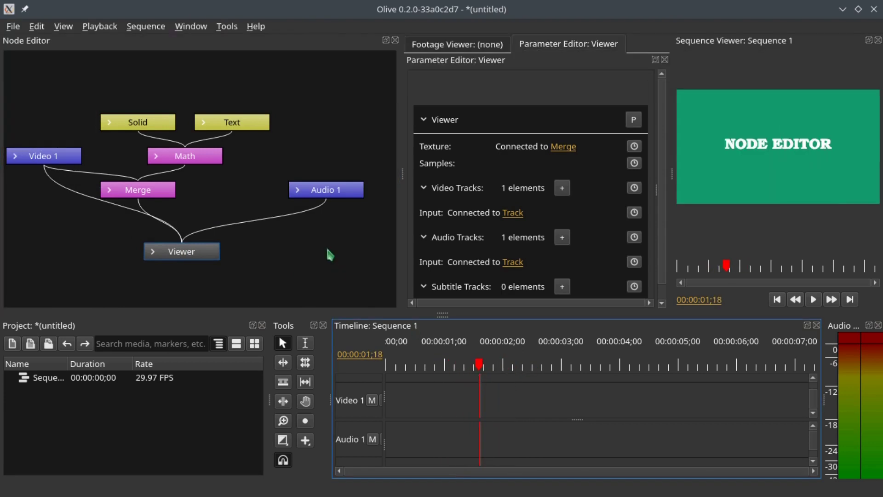